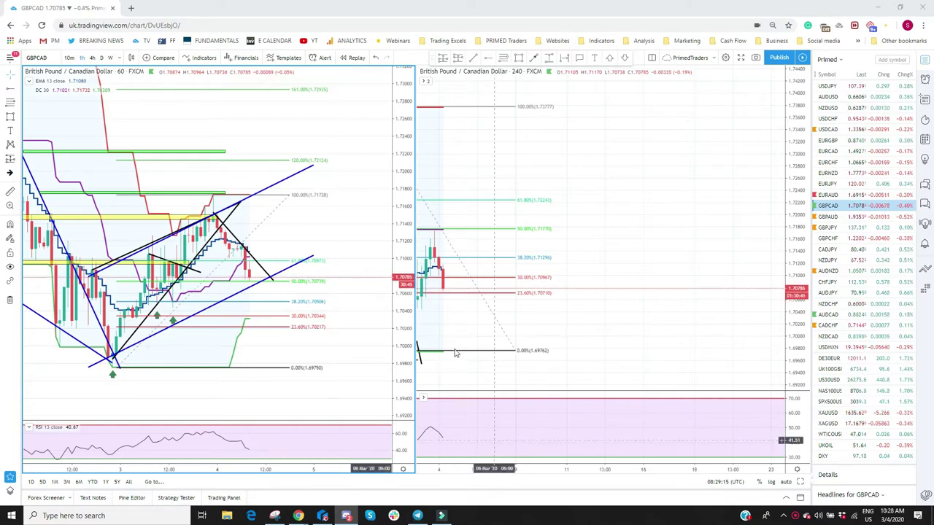
Step: Pan and compress the GBPCAD four-hour chart to show the full fib, then load AUDCAD
drag(489, 329, 774, 250)
drag(790, 171, 789, 208)
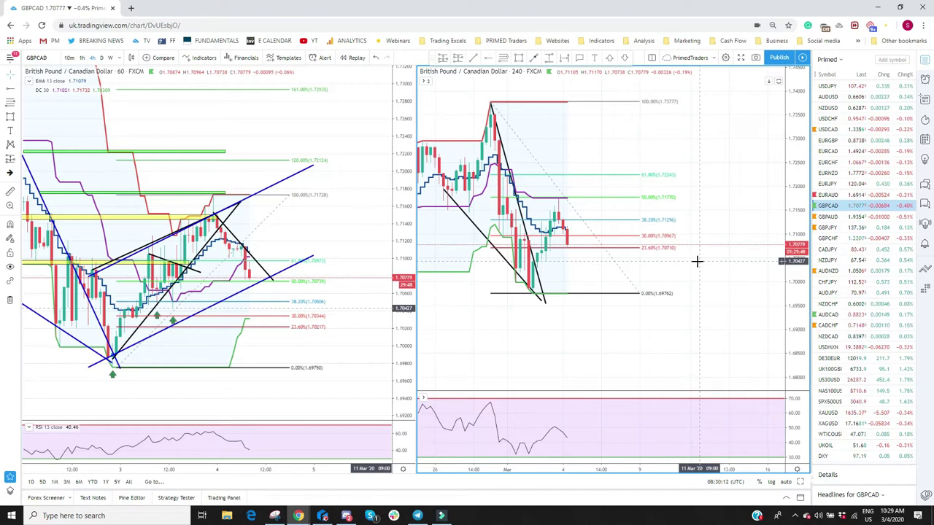
click(677, 141)
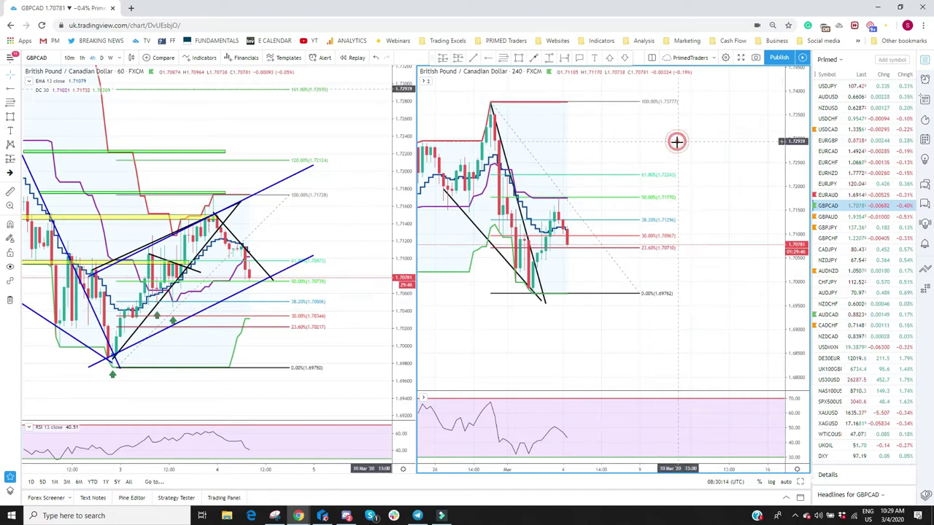
click(831, 315)
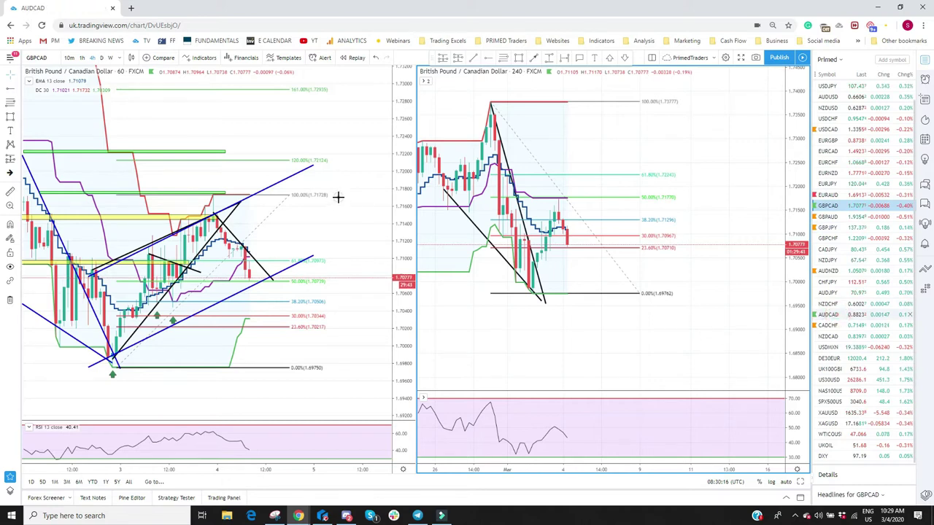
click(830, 315)
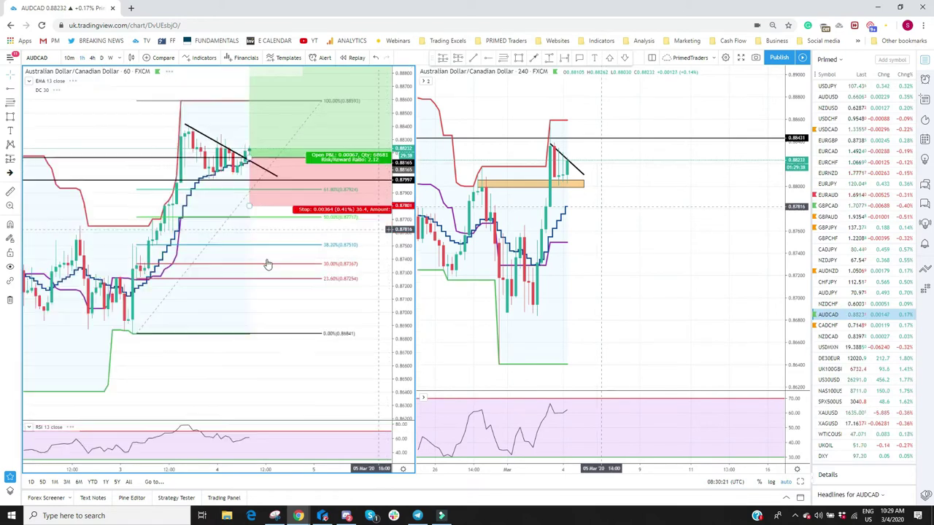
Step: Zoom out and pan the hourly AUDCAD chart, and show the long position's target and stop
scroll(266, 259, down, 3)
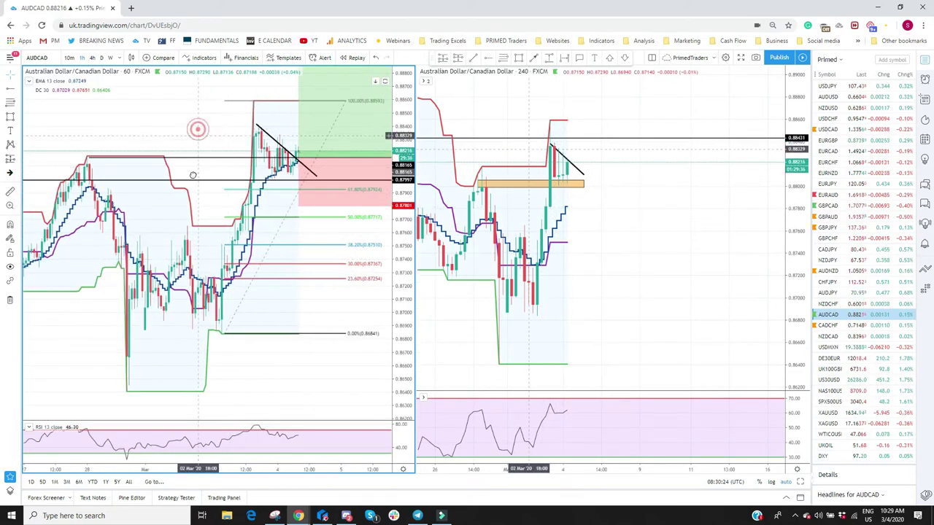
drag(198, 129, 174, 225)
drag(407, 142, 406, 185)
click(313, 149)
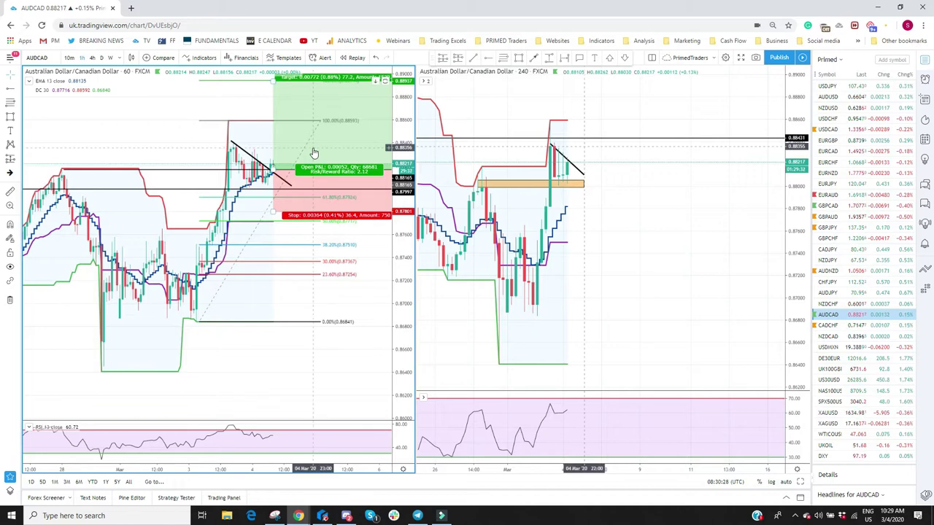
Step: Pan and zoom out the four-hour AUDCAD chart to show earlier history
click(675, 203)
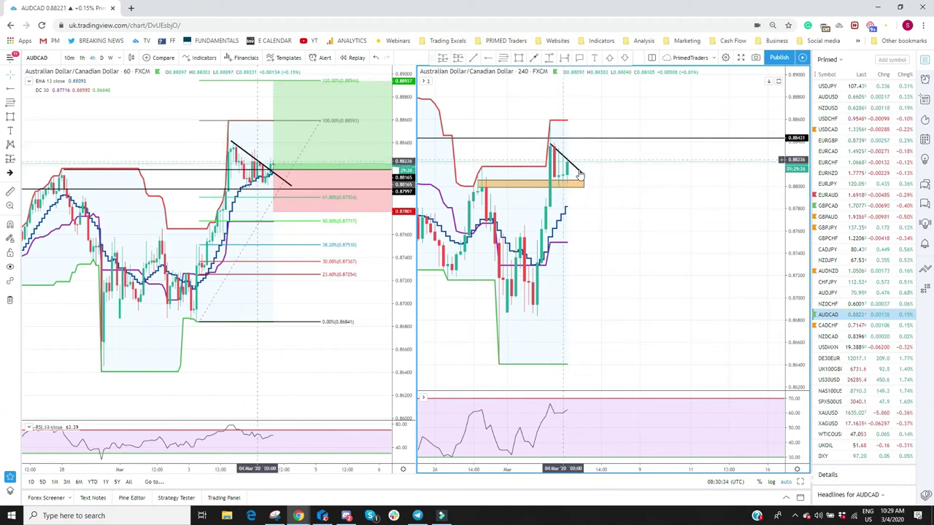
mouse_move(577, 244)
mouse_down()
mouse_move(759, 233)
mouse_move(733, 239)
mouse_up()
scroll(733, 238, down, 5)
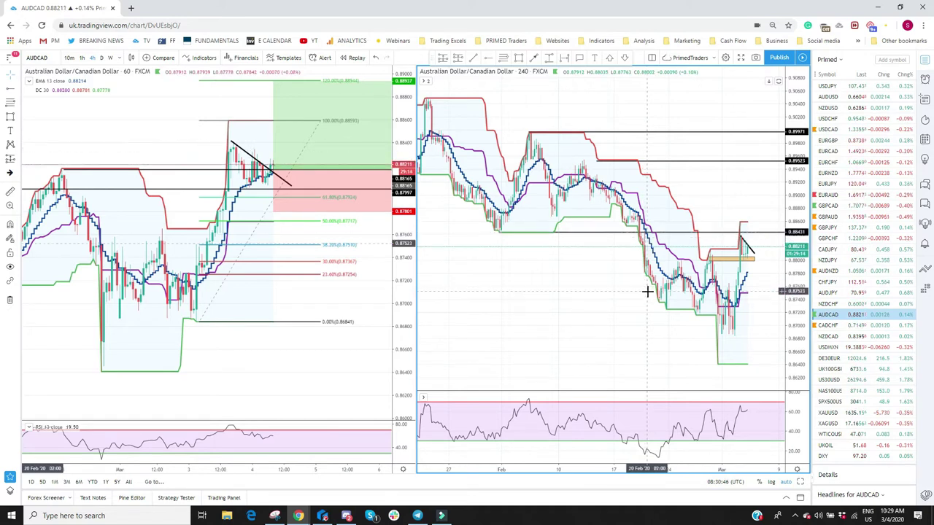
scroll(749, 283, up, 6)
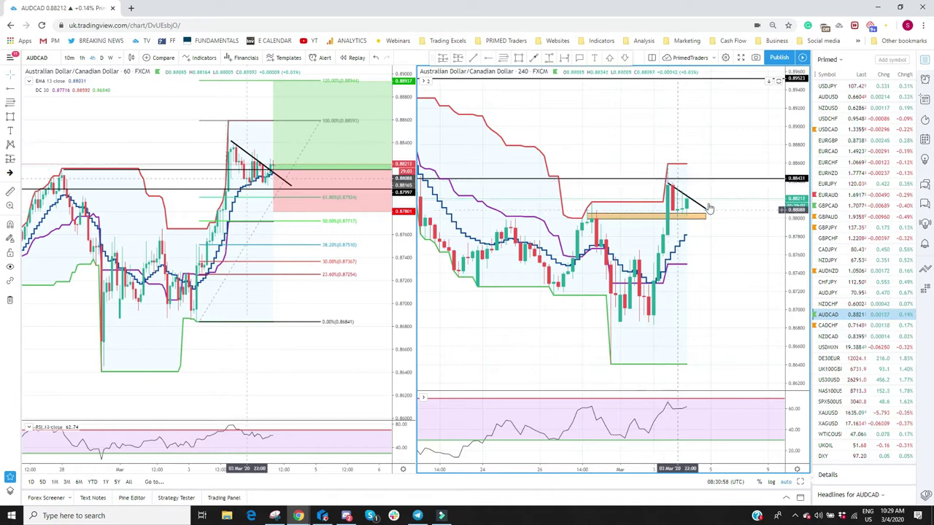
scroll(697, 211, down, 2)
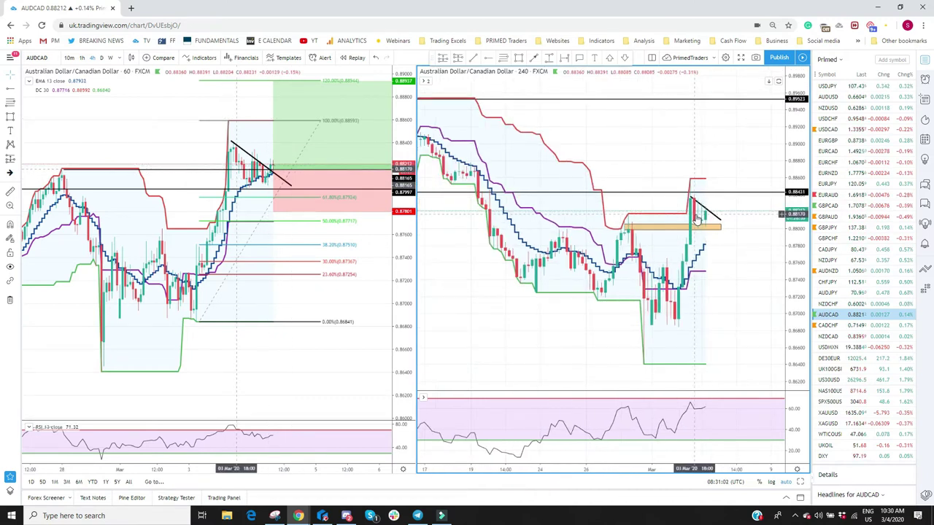
scroll(697, 218, down, 2)
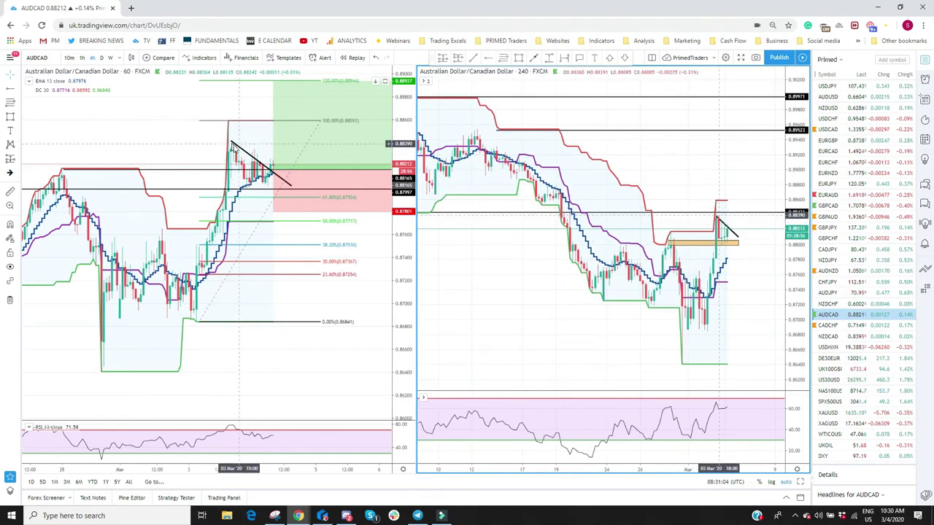
Step: Drag the hourly AUDCAD descending trendline's right end one bar further right
drag(232, 144, 230, 140)
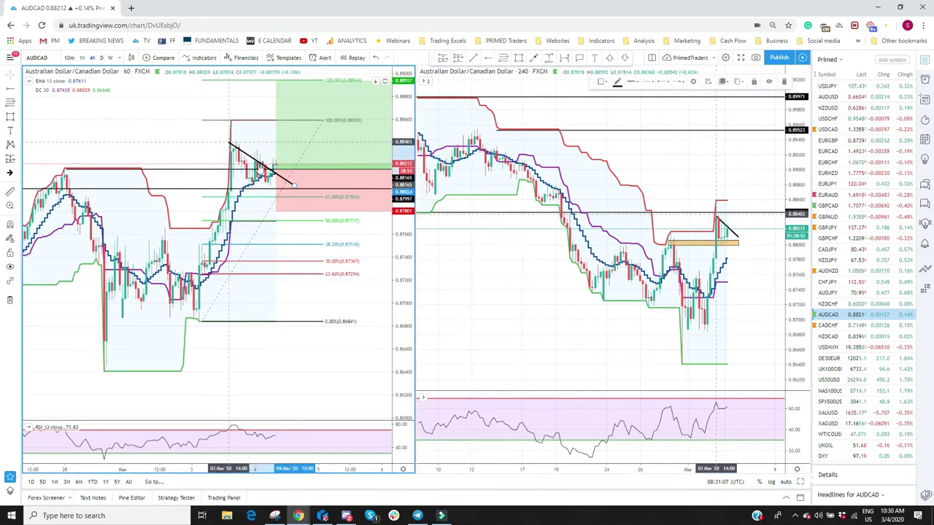
drag(295, 184, 297, 185)
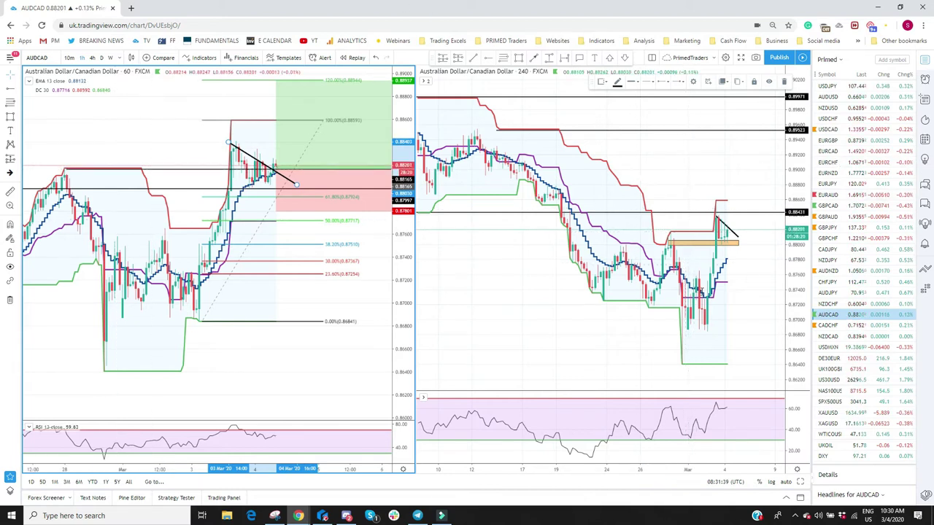
click(765, 167)
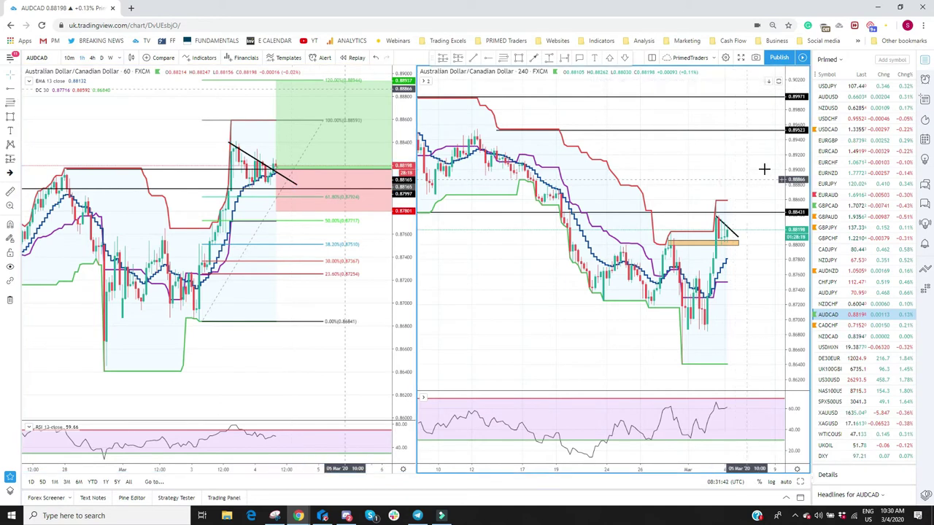
Step: Switch the four-hour chart to AUDNZD and adjust the hourly AUDNZD view
click(830, 275)
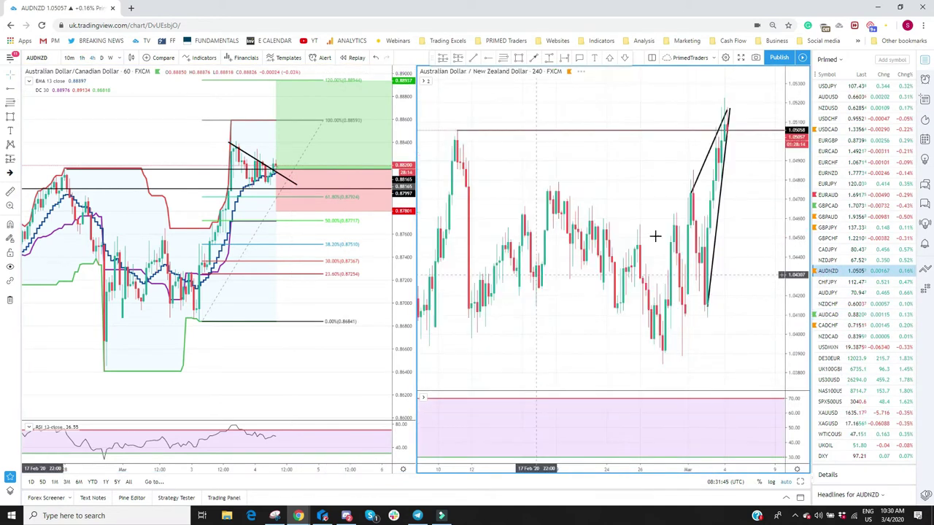
scroll(665, 219, up, 3)
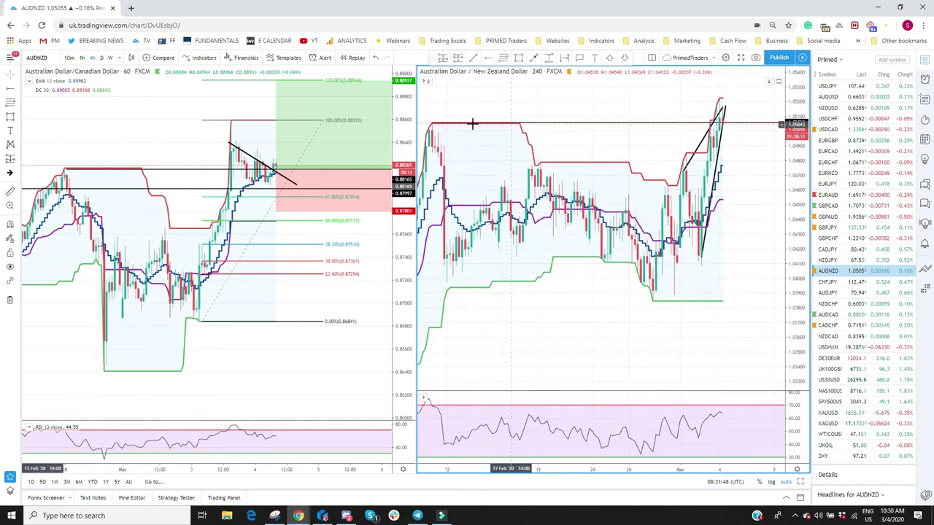
scroll(670, 175, up, 4)
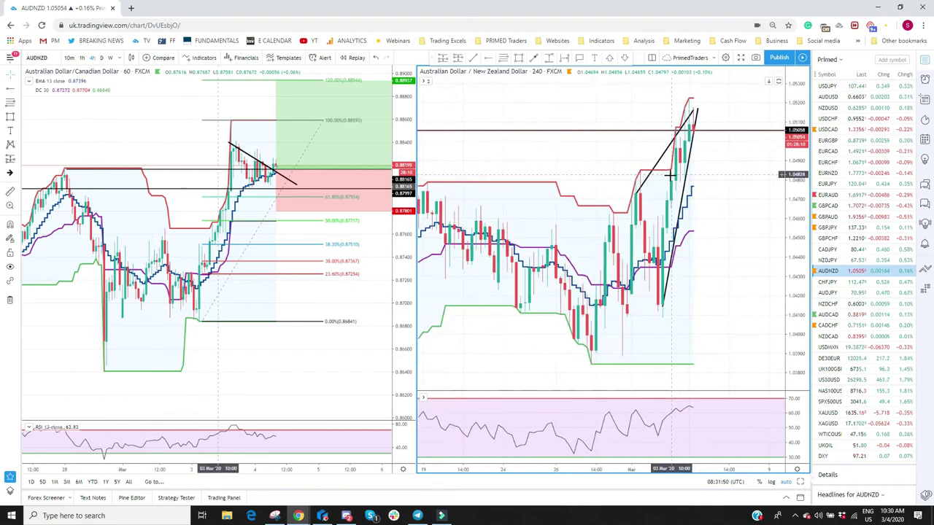
scroll(670, 175, up, 1)
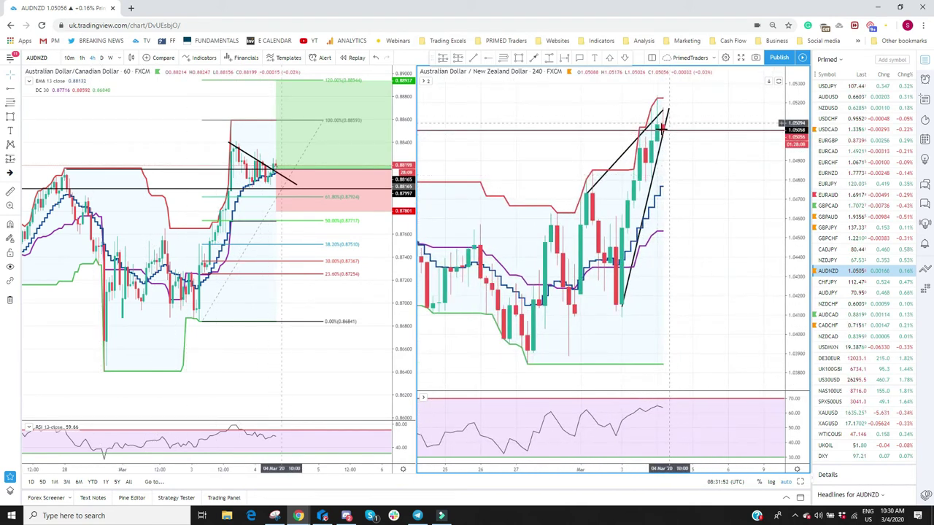
click(194, 141)
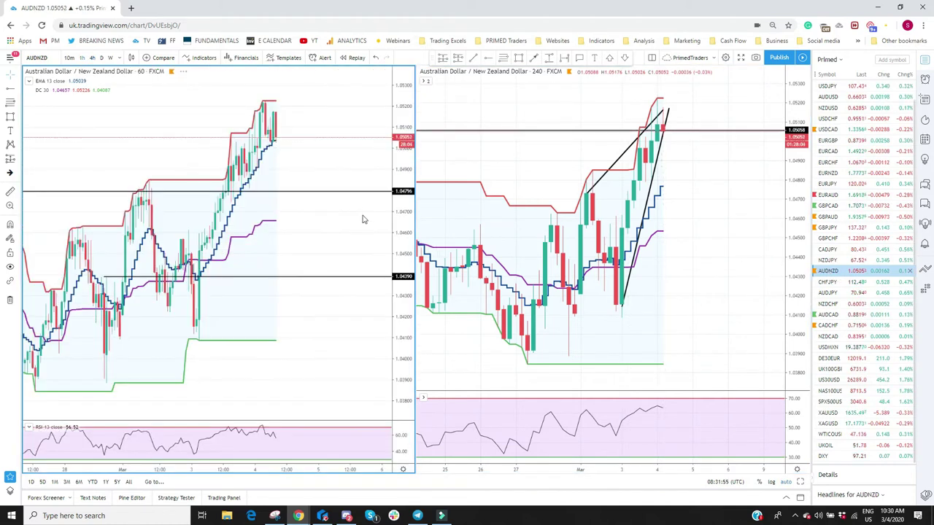
scroll(243, 212, down, 3)
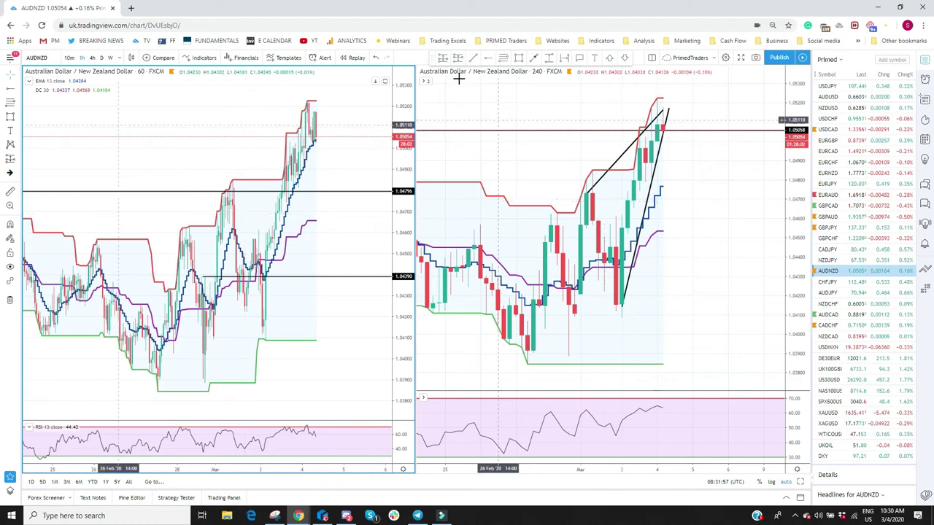
Step: Draw a rising trendline from the hourly AUDNZD swing low, ending it at the latest candles
click(265, 325)
click(332, 92)
scroll(342, 214, up, 3)
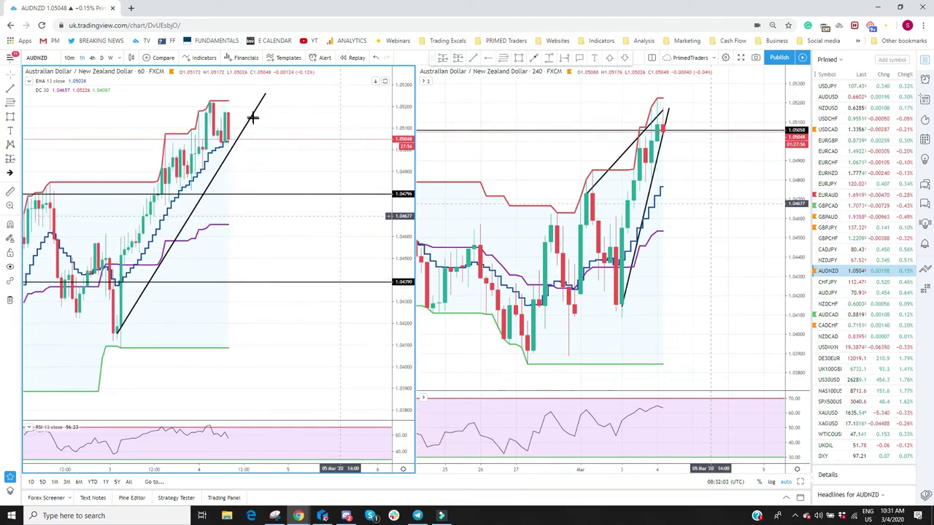
mouse_move(265, 93)
mouse_down()
mouse_move(218, 101)
mouse_move(229, 94)
mouse_up()
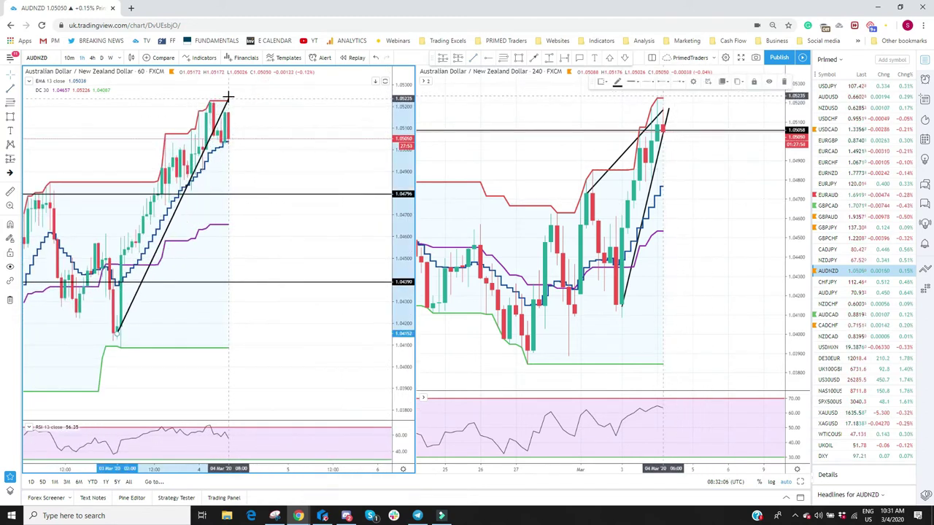
click(267, 139)
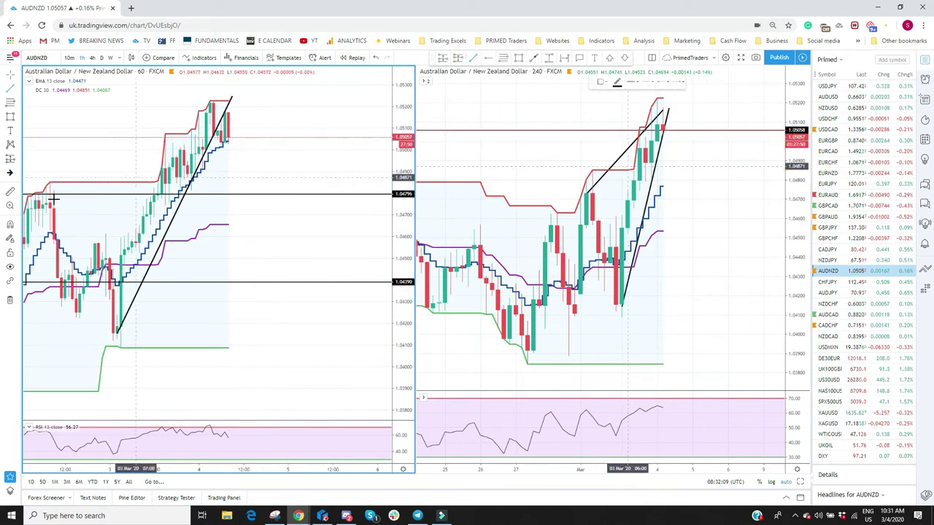
Step: Draw the upper trendline across the AUDNZD highs to complete the rising wedge
drag(36, 197, 233, 97)
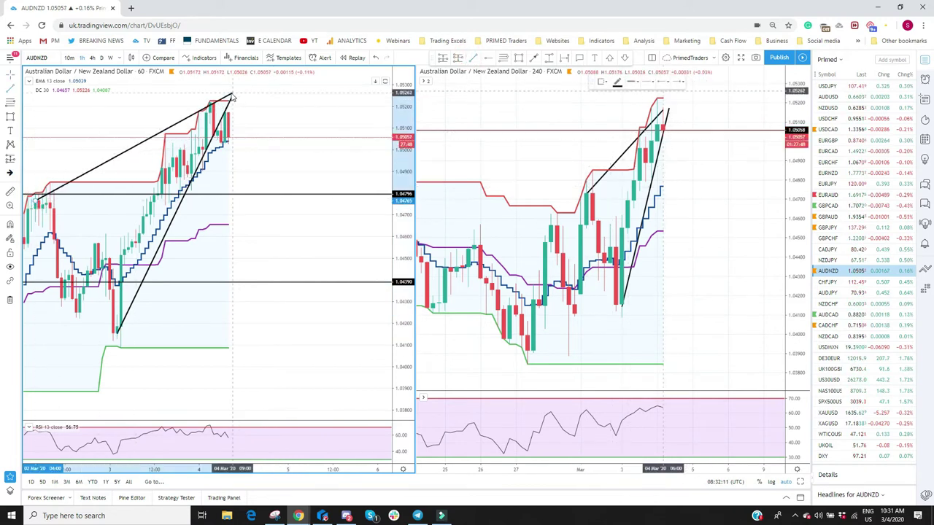
click(280, 160)
scroll(281, 194, down, 2)
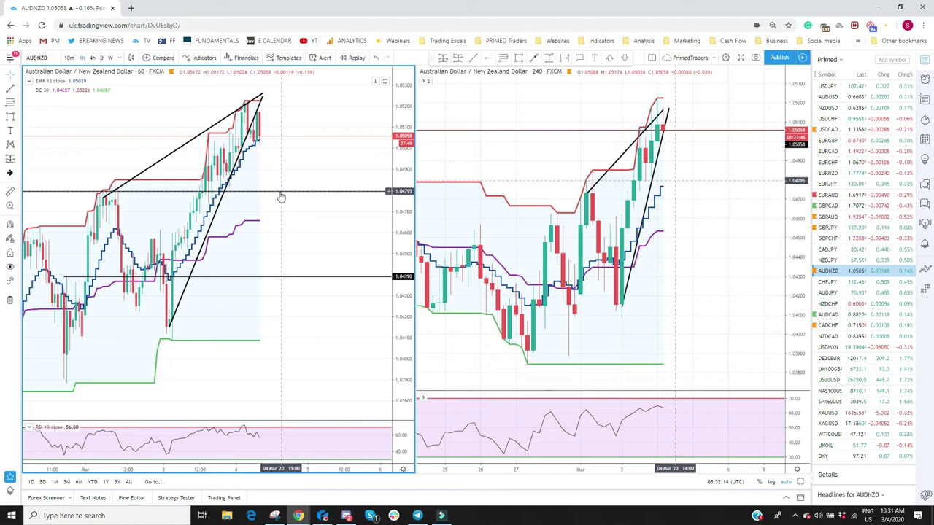
scroll(282, 197, down, 4)
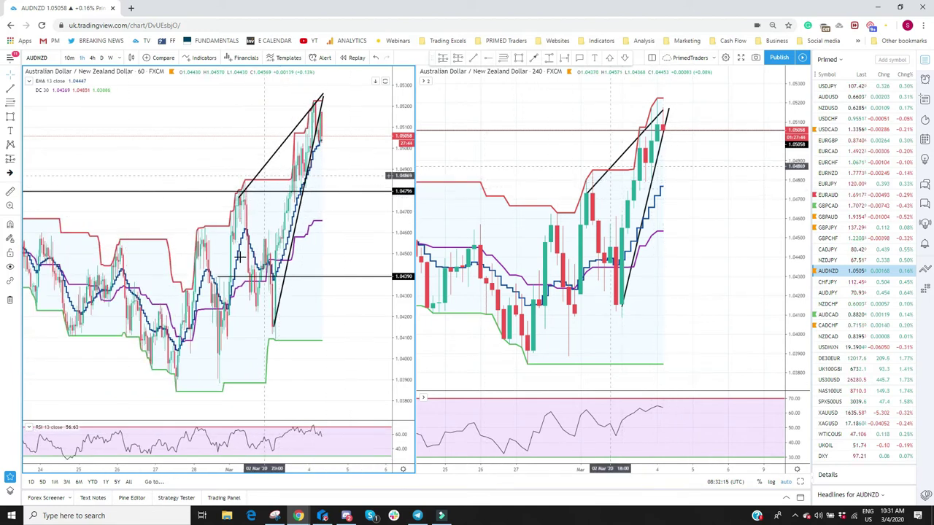
scroll(239, 257, up, 5)
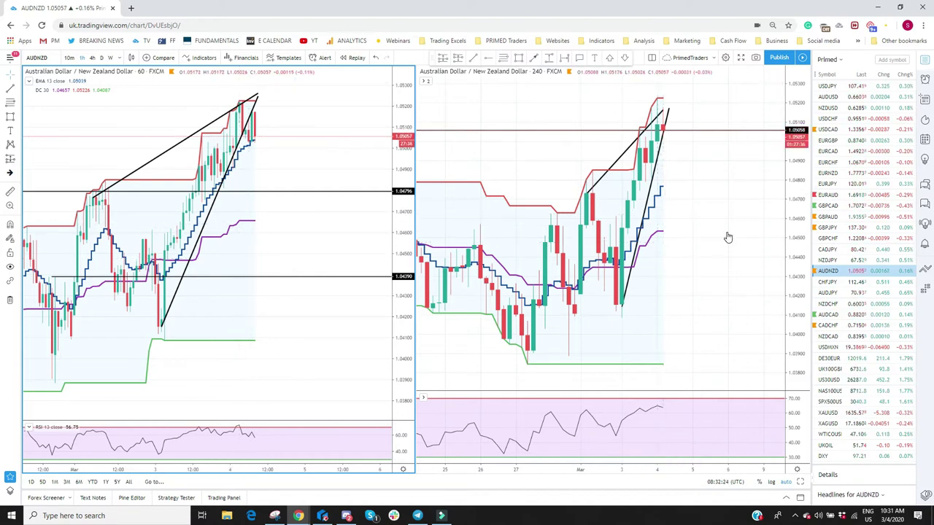
click(711, 256)
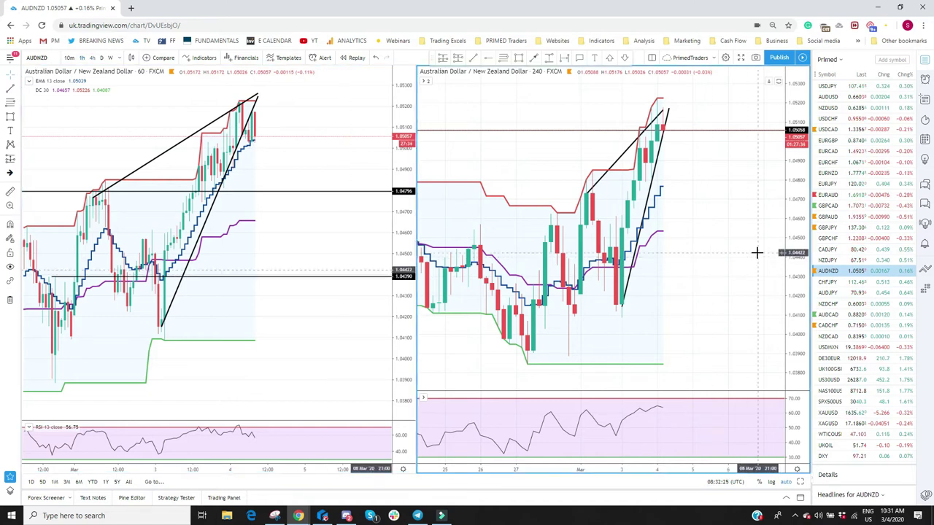
Step: Load GBPAUD into both the four-hour and hourly charts
click(852, 217)
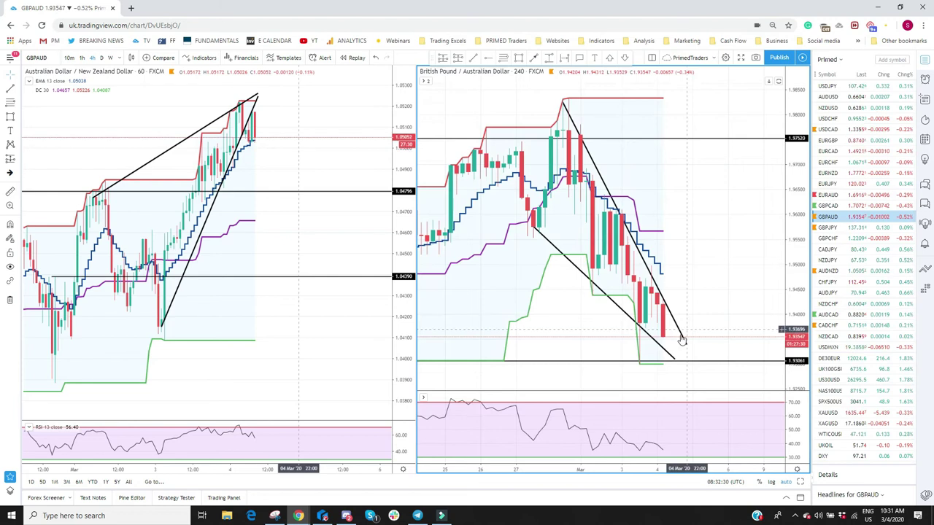
scroll(670, 366, down, 3)
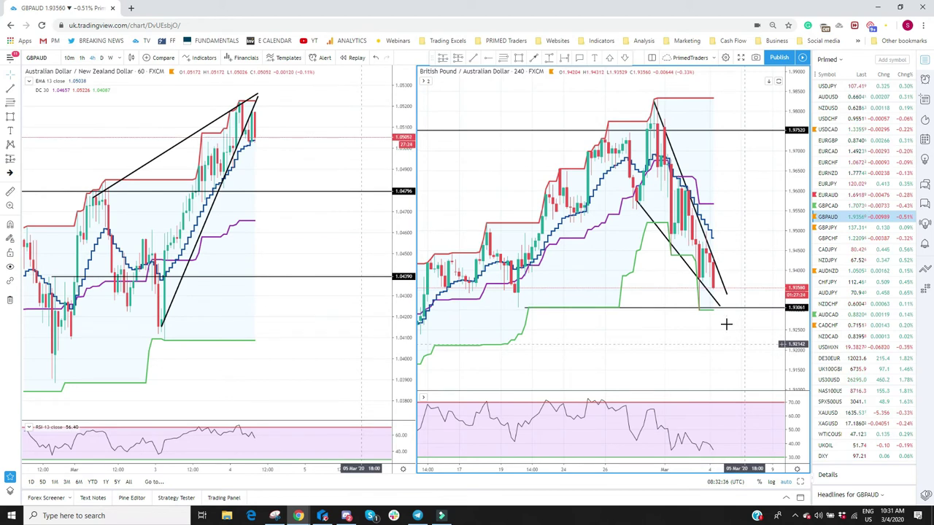
click(830, 217)
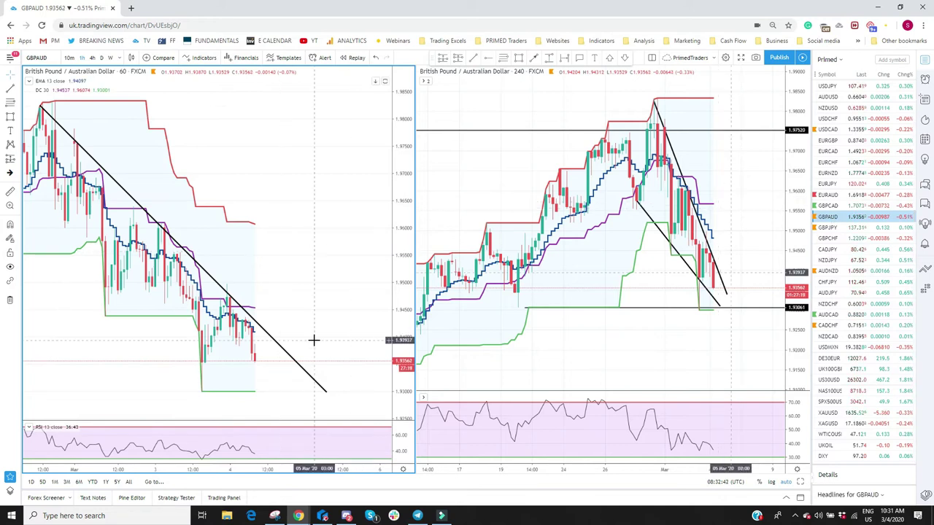
scroll(312, 338, down, 5)
Step: Draw the falling wedge's lower trendline from the 27 Feb low, then load EURAUD hourly
click(471, 58)
click(135, 243)
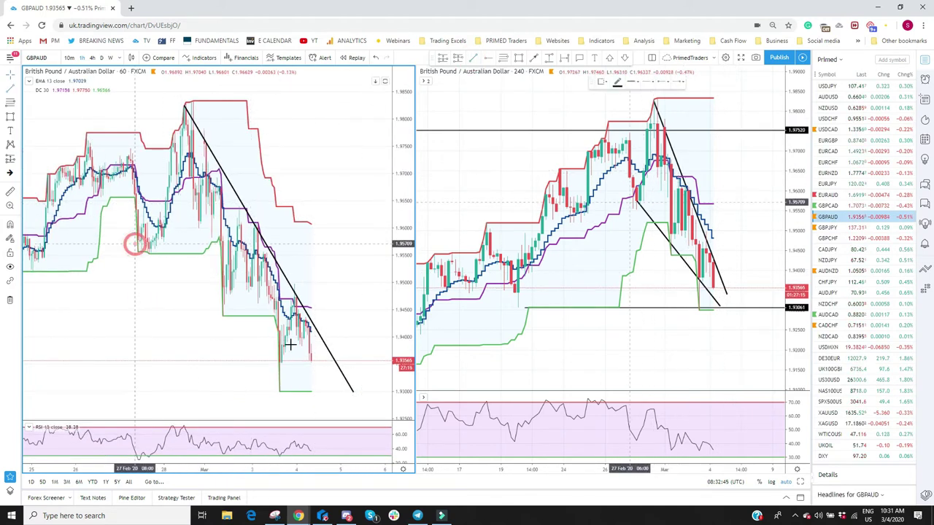
click(328, 402)
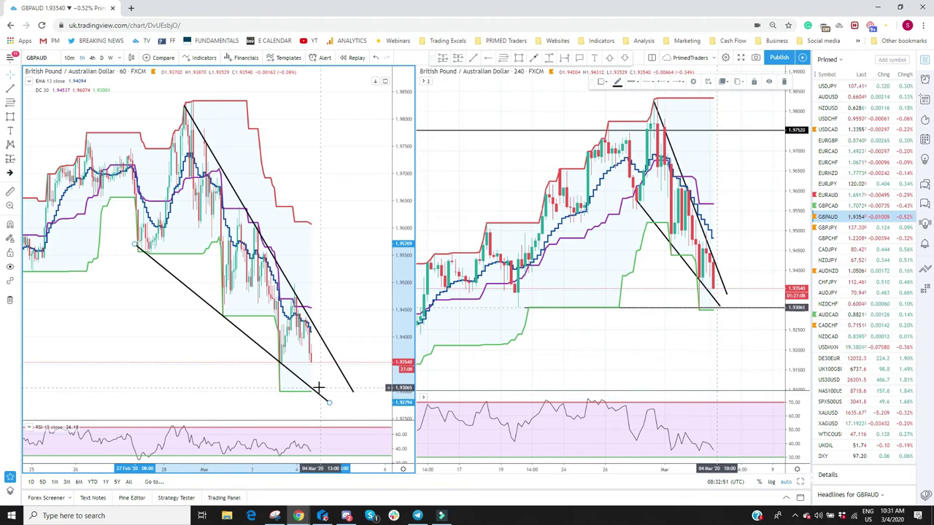
click(829, 195)
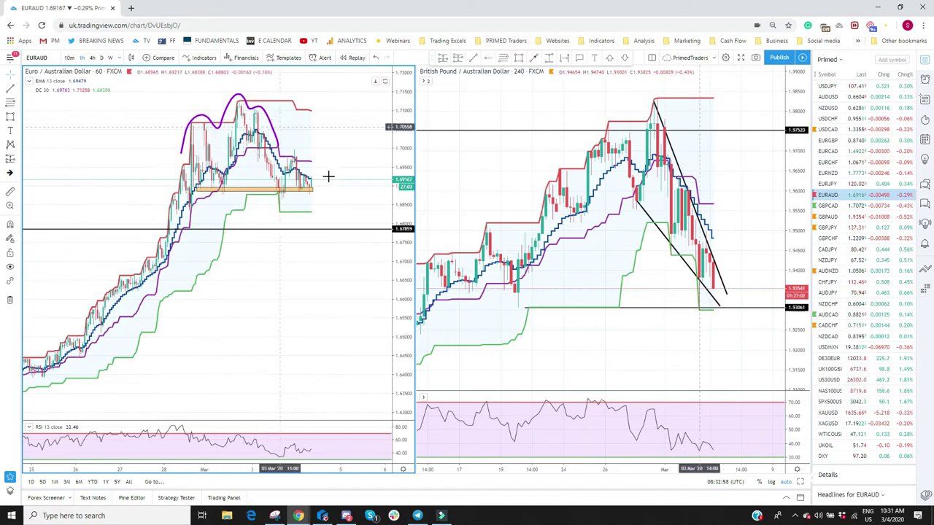
Step: Draw a descending trendline from the EURAUD peak to the orange support zone, then load GBPCAD
scroll(317, 192, up, 4)
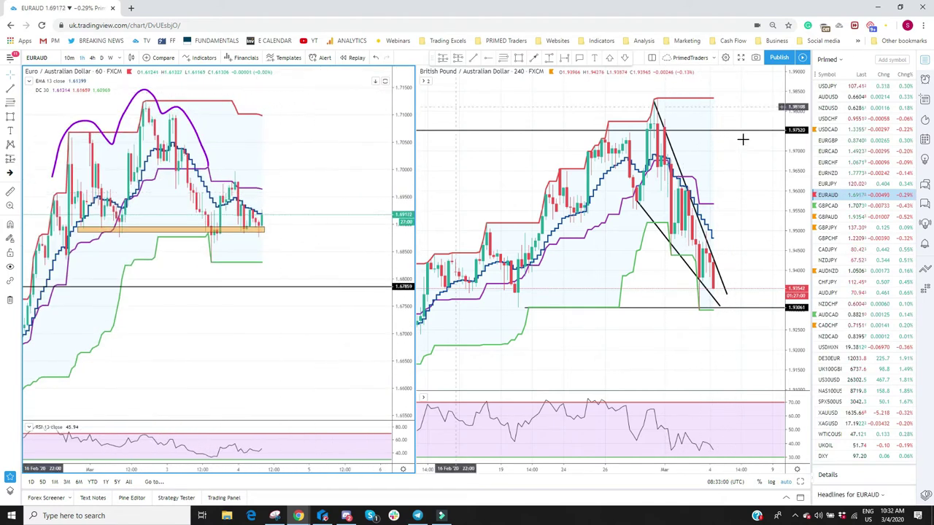
click(473, 58)
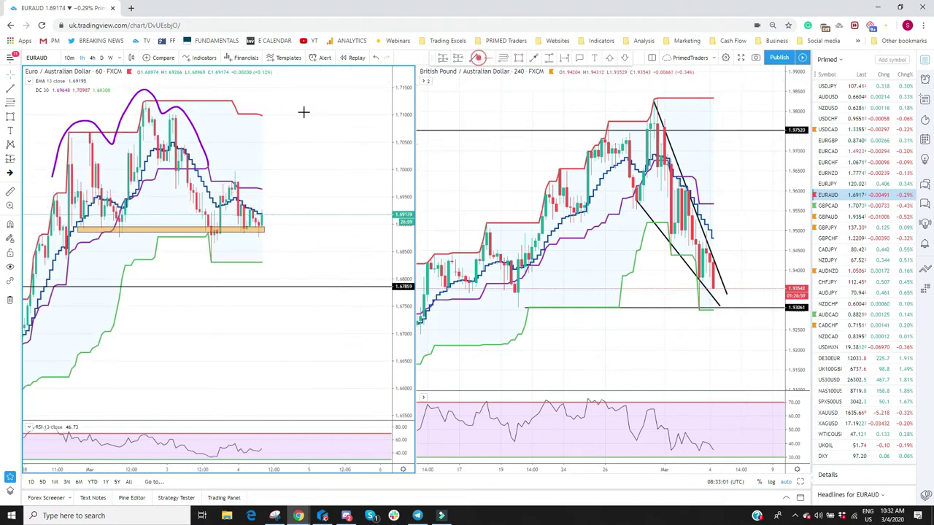
click(176, 115)
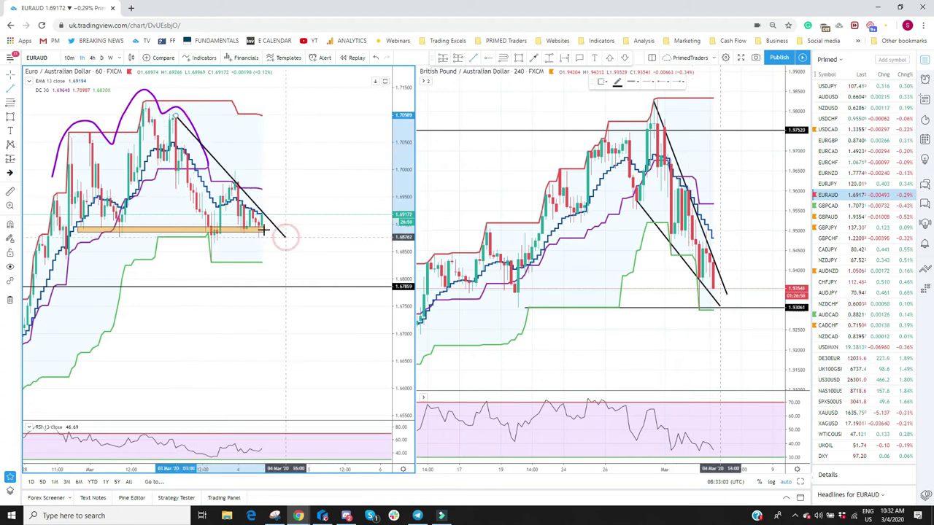
click(278, 231)
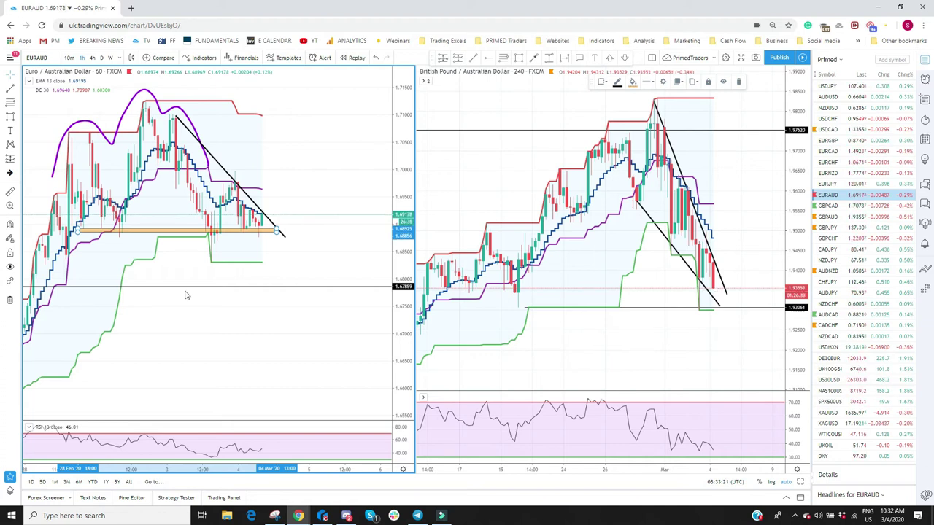
click(824, 206)
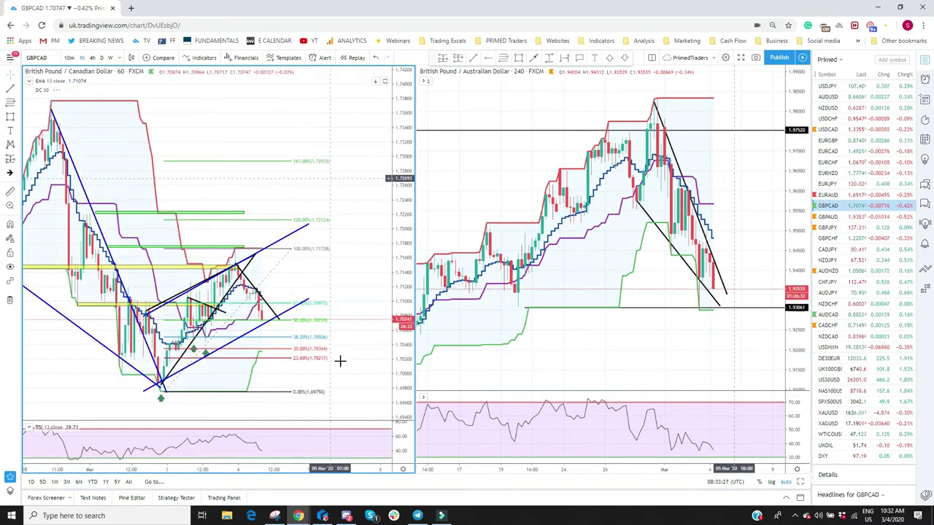
Step: Zoom out and pan the hourly GBPCAD chart to show its wedge and Fibonacci levels
scroll(318, 354, down, 2)
drag(323, 390, 398, 394)
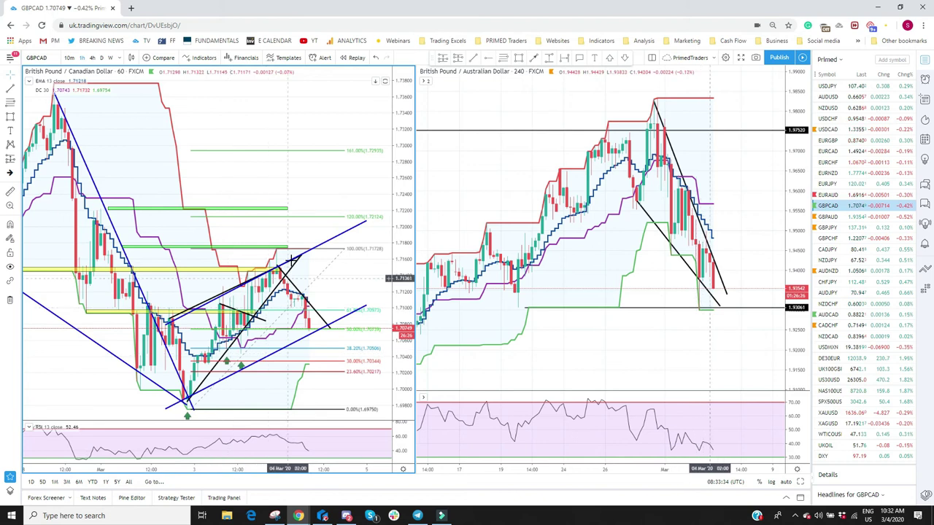
scroll(219, 282, down, 2)
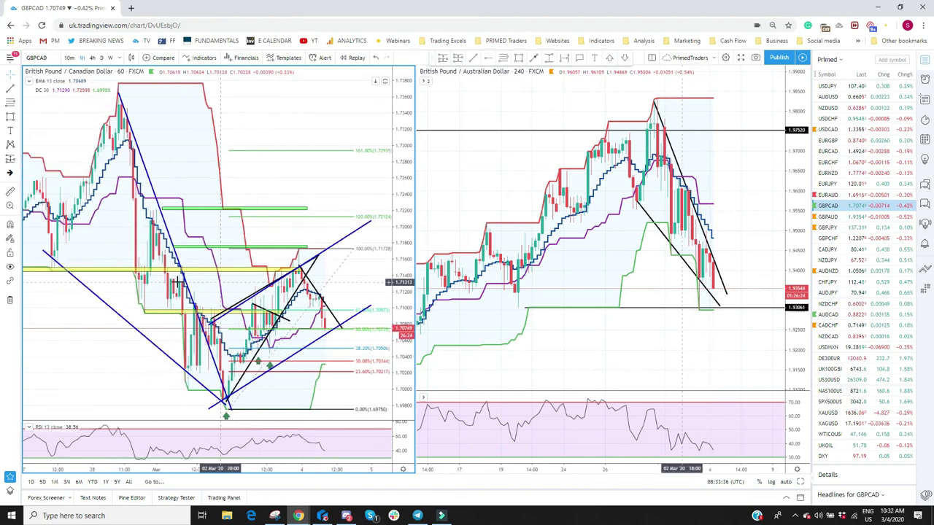
scroll(177, 283, down, 1)
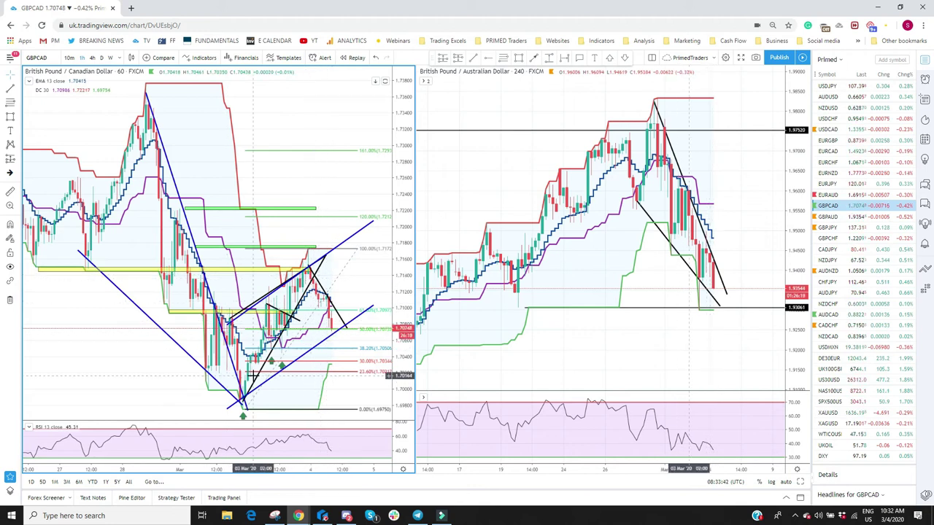
scroll(252, 375, up, 1)
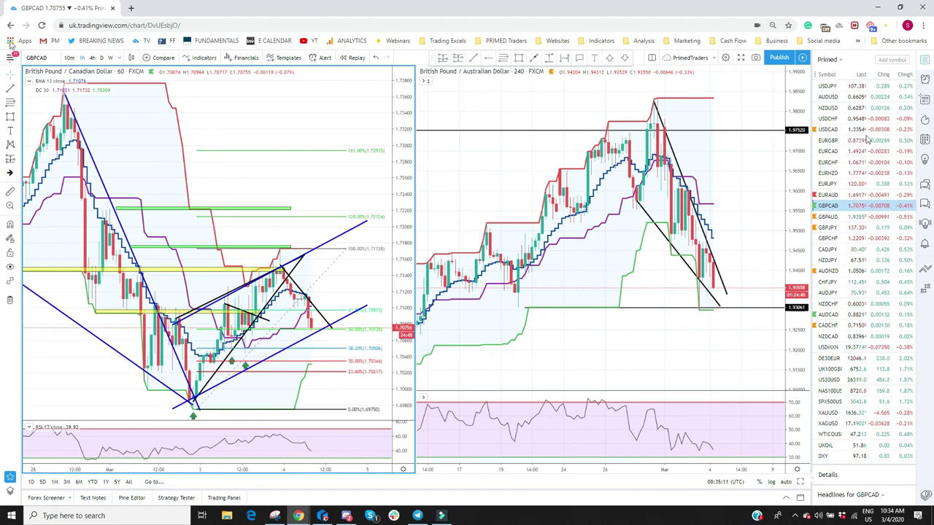
click(733, 175)
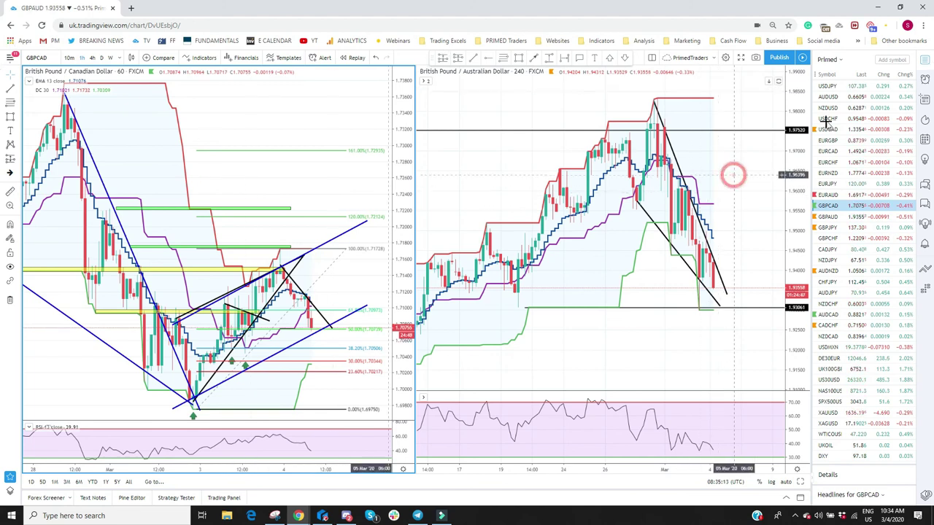
Step: Load GBPAUD into the active four-hour chart
click(845, 217)
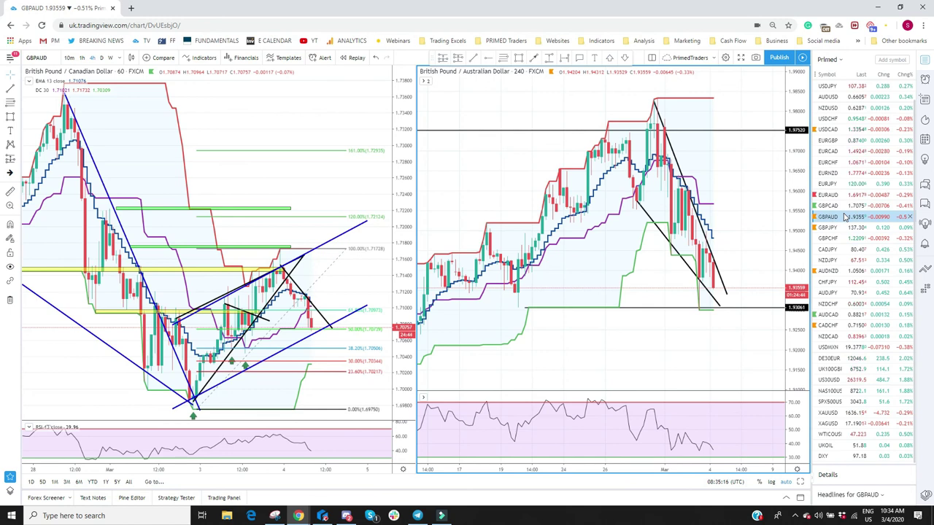